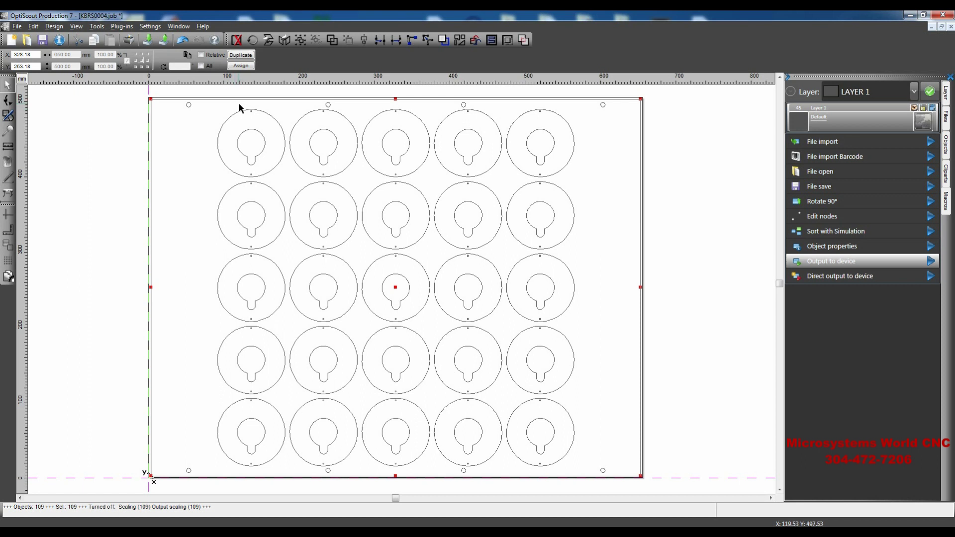
Step: Try the Object replacer with Drill hole as the replacement shape, then cancel without changes
click(122, 29)
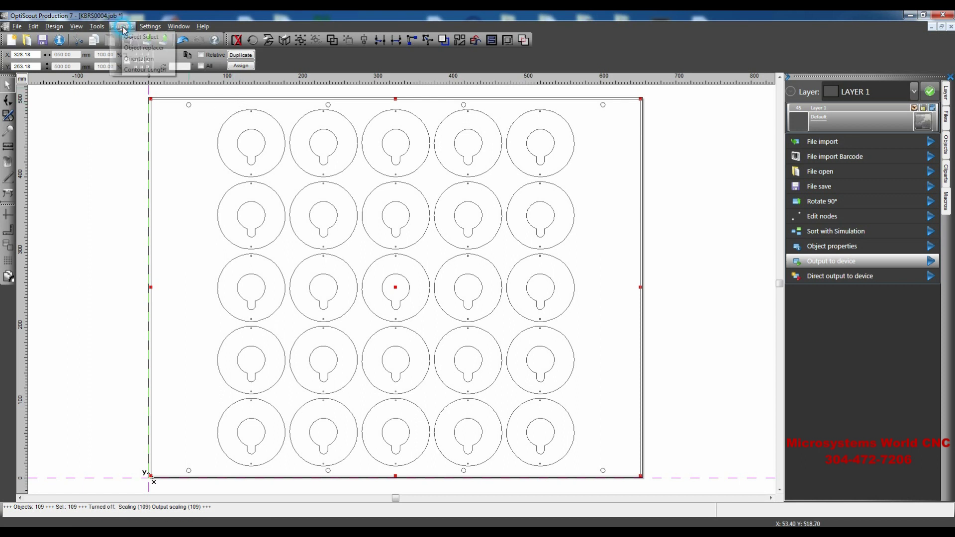
click(139, 48)
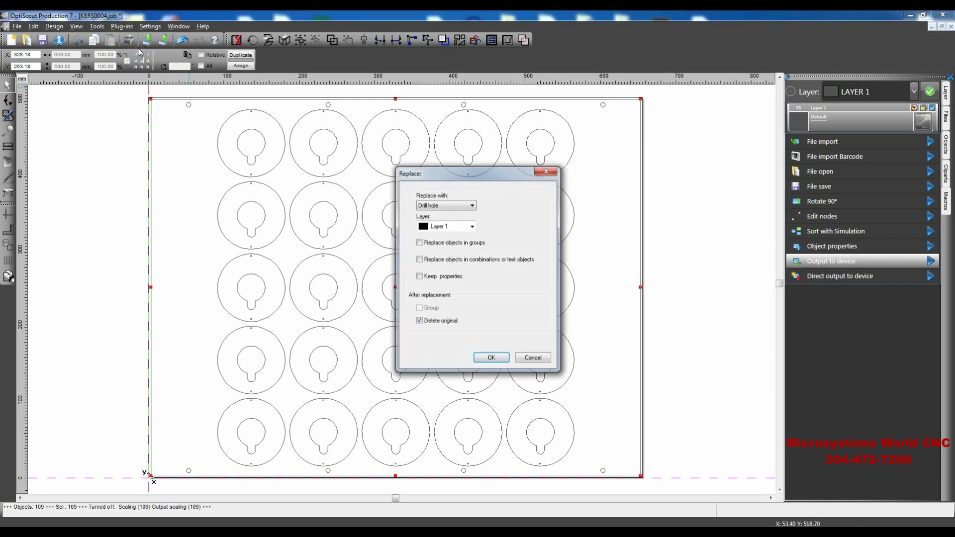
click(473, 206)
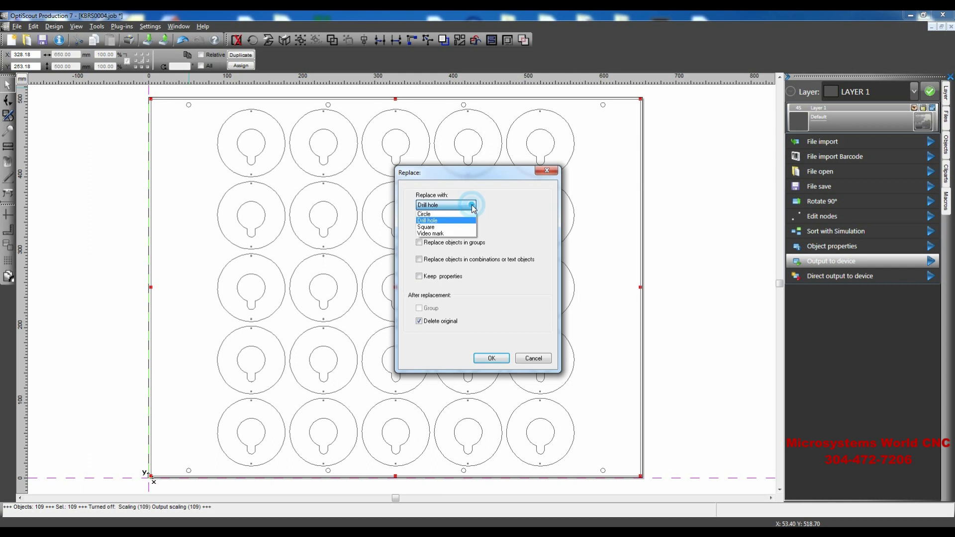
click(435, 221)
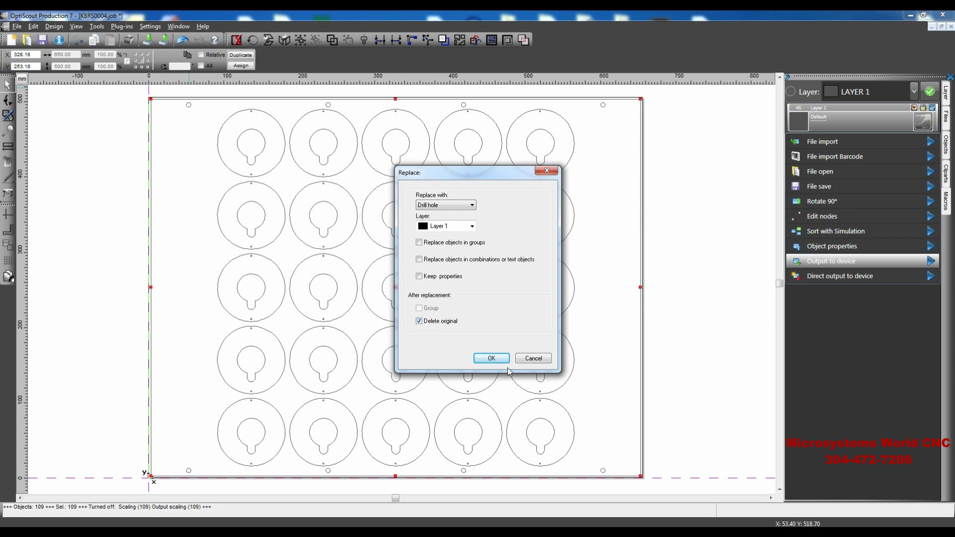
click(541, 359)
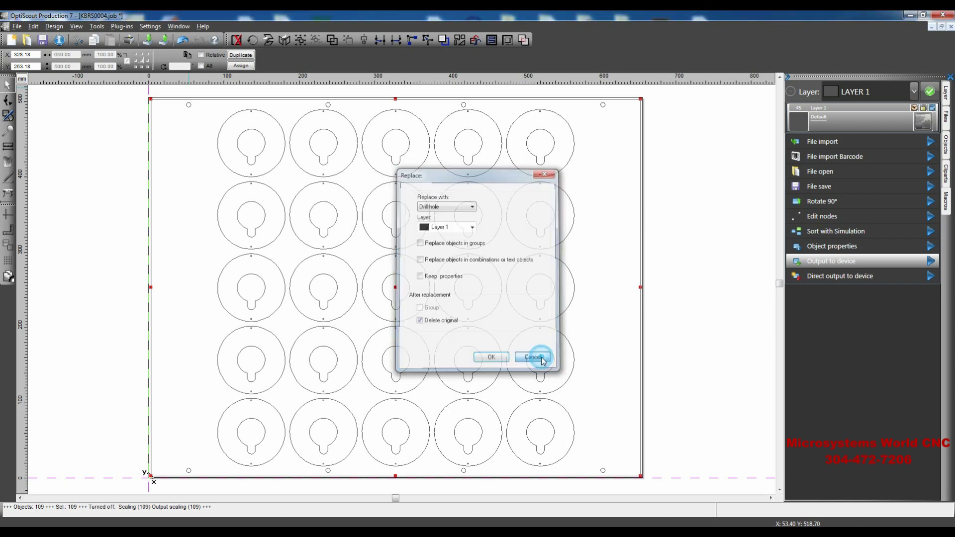
Step: Clear the selection and box-select the 20 registration marks around the two left part columns
click(245, 110)
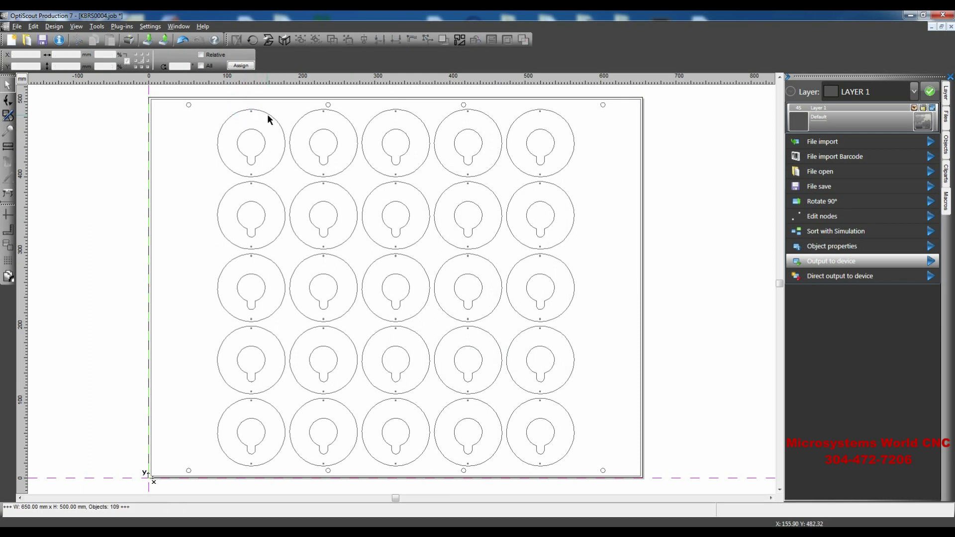
drag(245, 103, 332, 471)
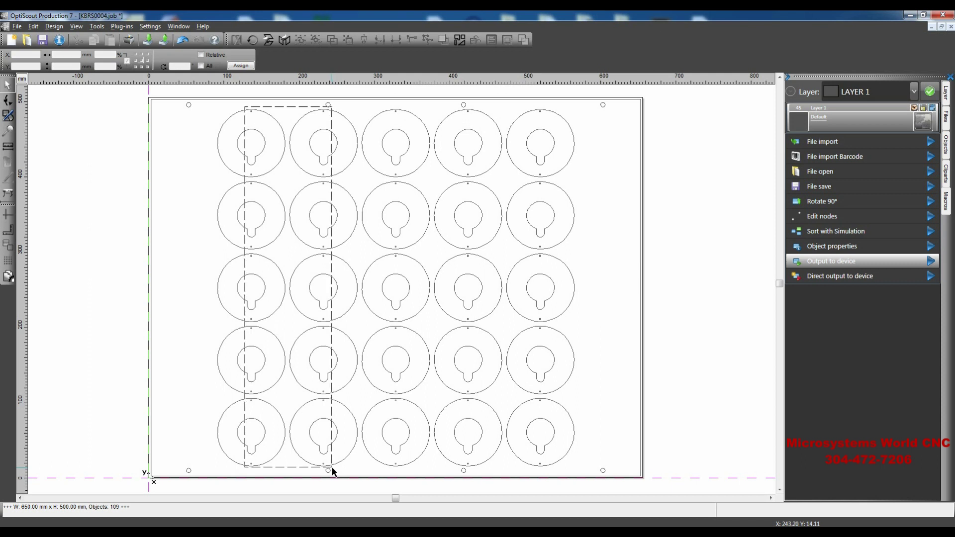
drag(332, 470, 332, 471)
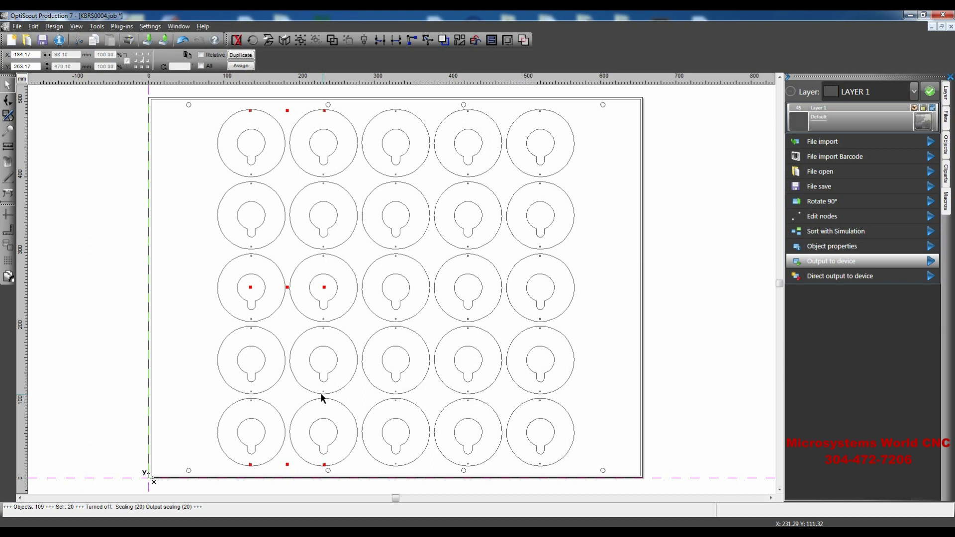
Step: Replace the selected marks with drill holes placed on Layer 2 using the Object replacer
click(124, 26)
click(138, 48)
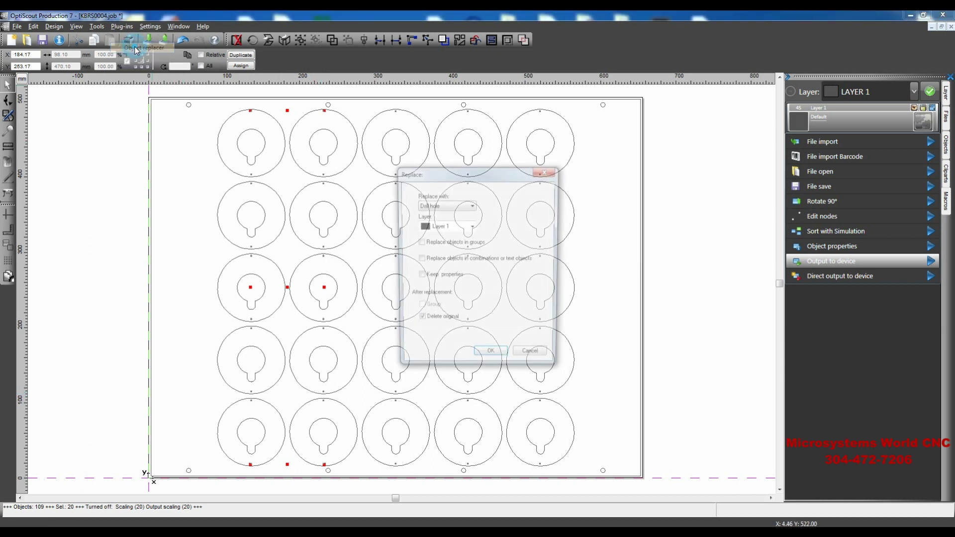
click(472, 227)
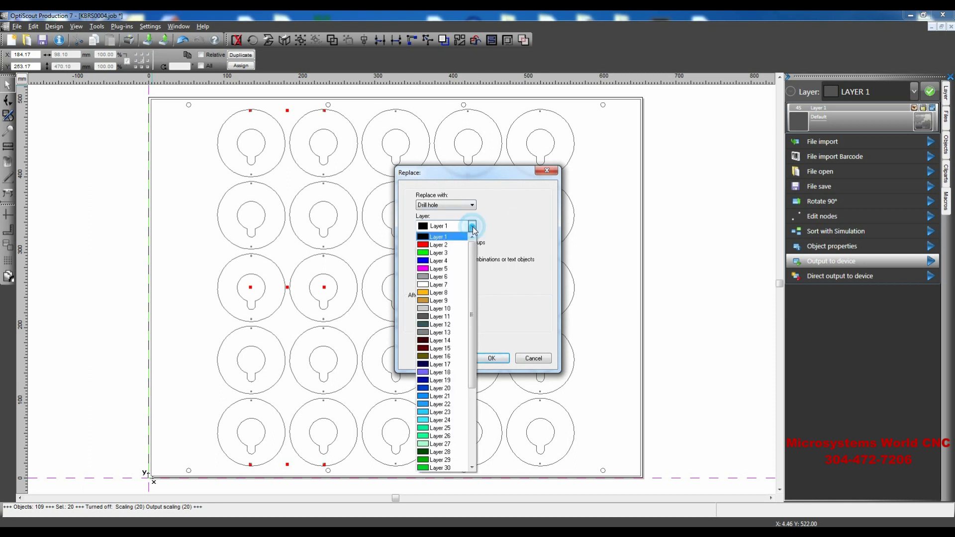
click(422, 247)
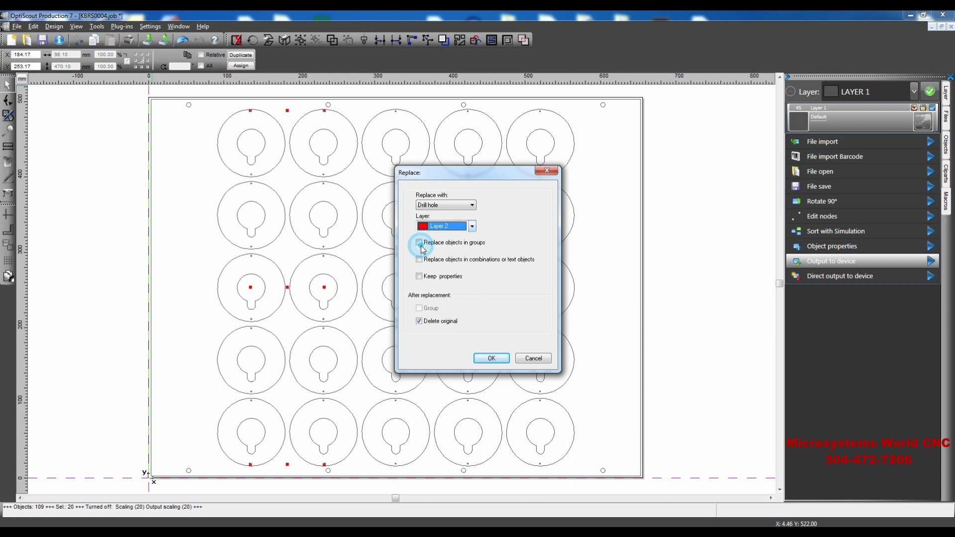
click(490, 360)
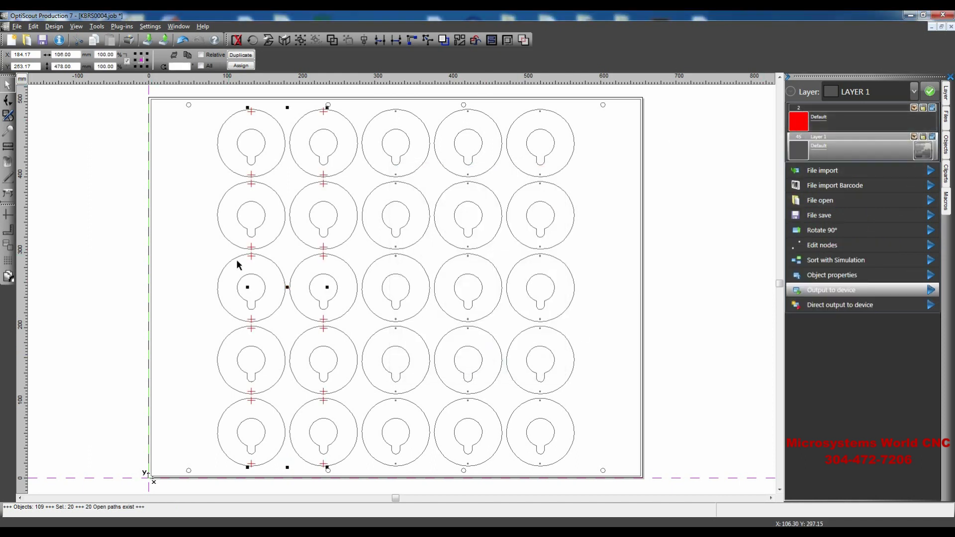
Step: Deselect, then box-select the marks of the third and fourth part columns
click(390, 106)
drag(399, 128, 476, 470)
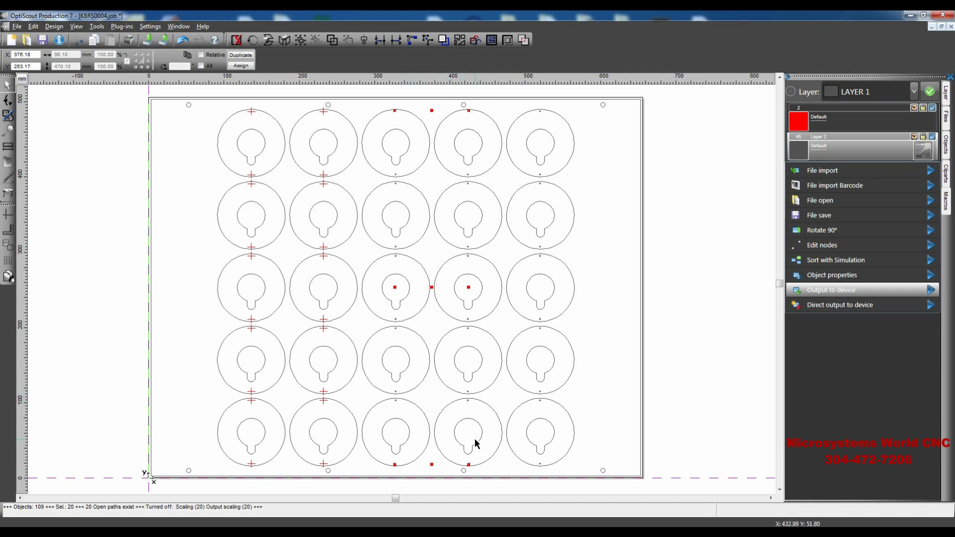
Step: Run the Object replacer to turn the selected marks into Layer 2 drill holes
click(123, 27)
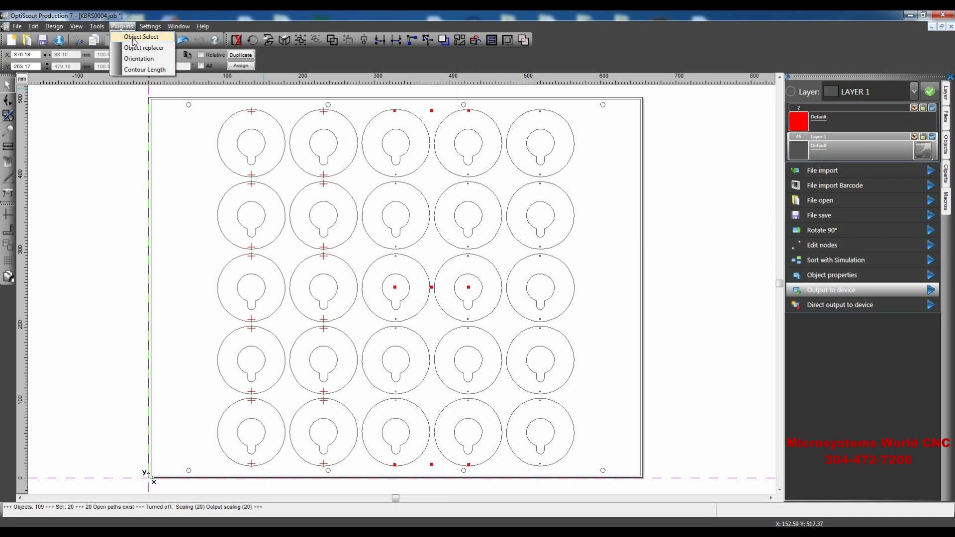
click(132, 48)
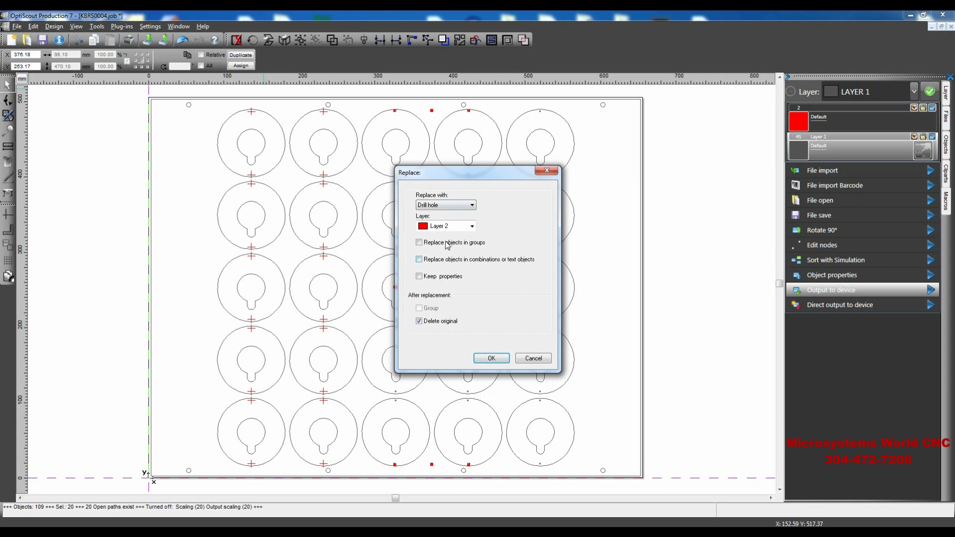
click(492, 358)
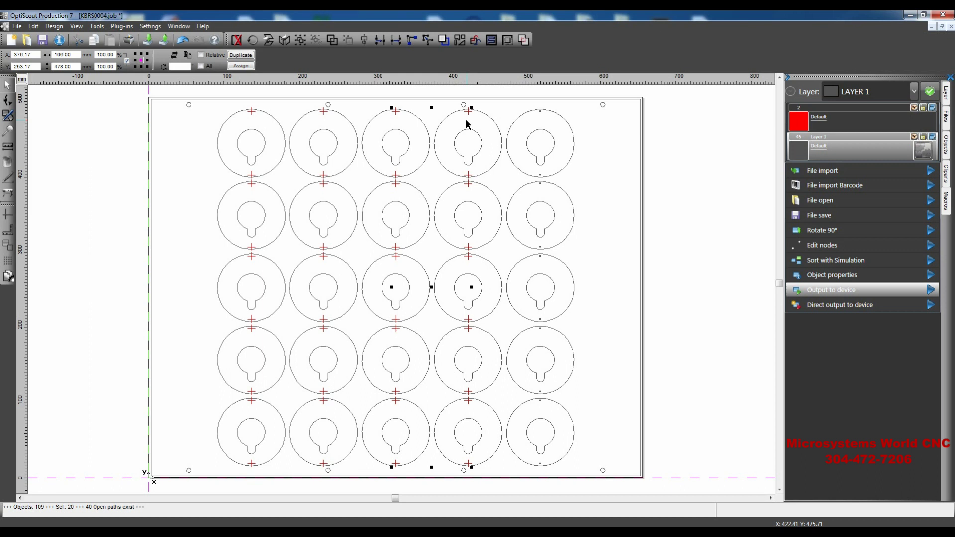
Step: Clear the stray sheet-frame selection and box-select the ten marks in the fifth column
click(526, 107)
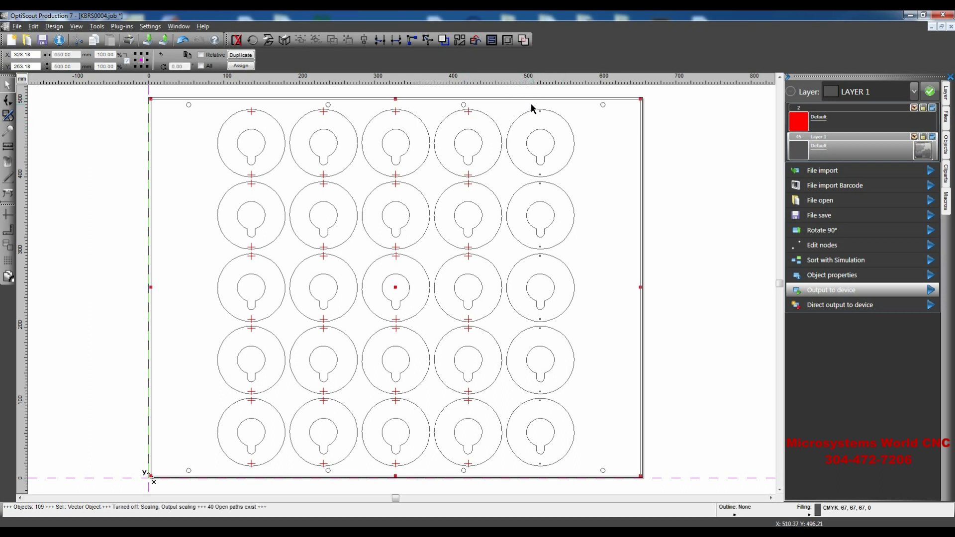
key(Escape)
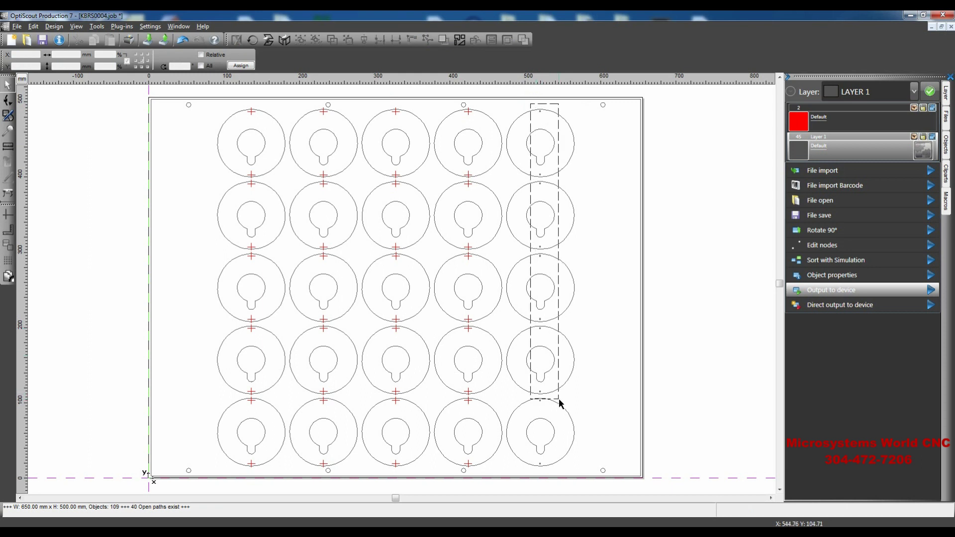
drag(559, 399, 548, 468)
mouse_move(547, 468)
mouse_down()
mouse_move(579, 464)
mouse_move(548, 465)
mouse_move(548, 474)
mouse_up()
drag(548, 474, 548, 473)
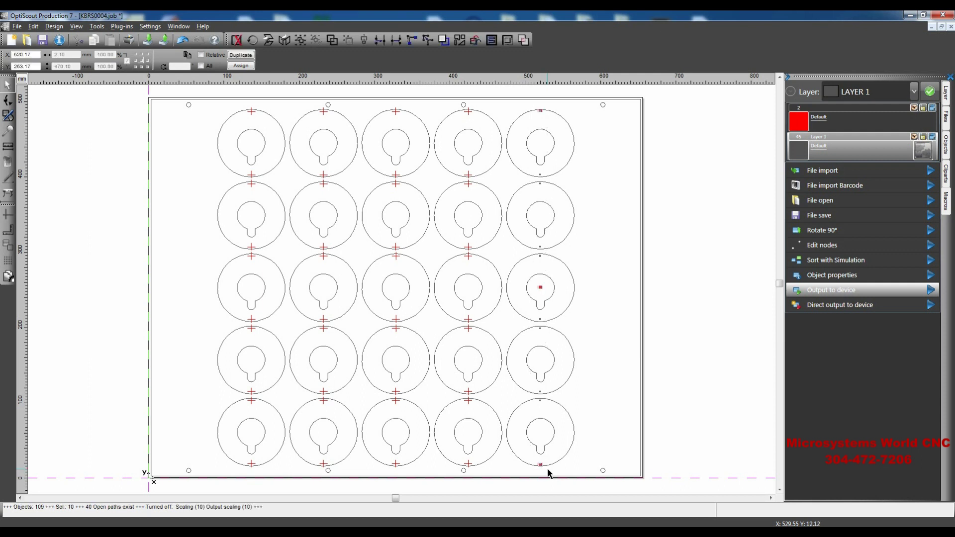
Step: Replace the fifth column's marks with Layer 2 drill holes, deleting originals, then deselect
click(122, 27)
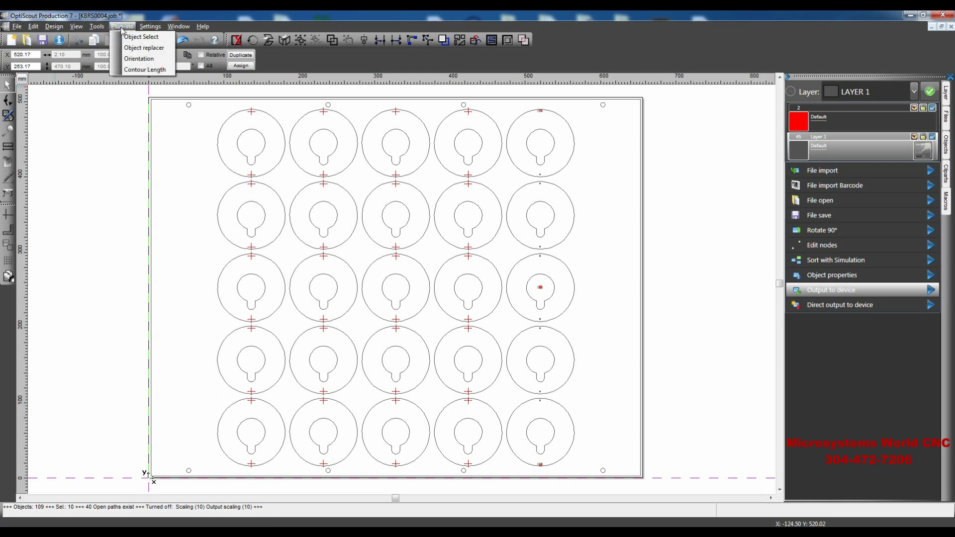
click(136, 48)
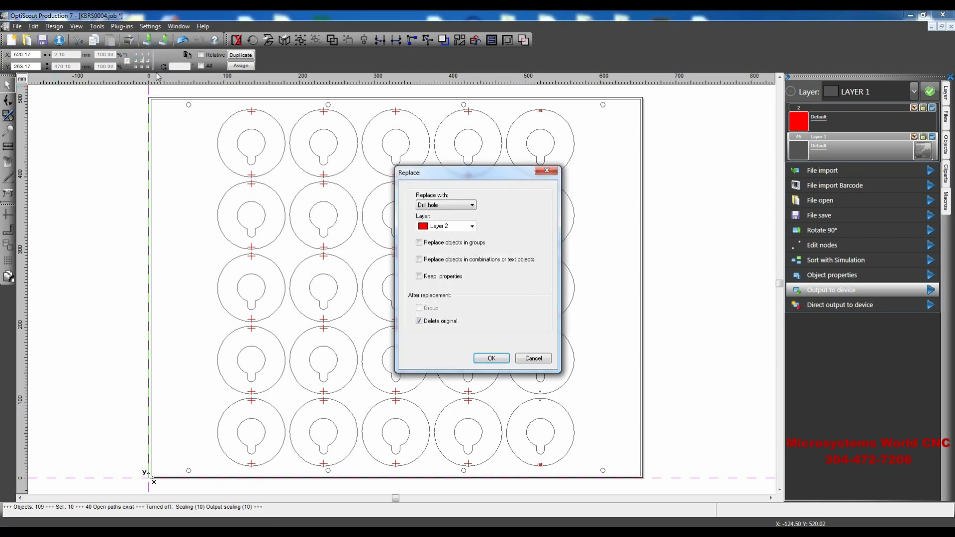
click(491, 358)
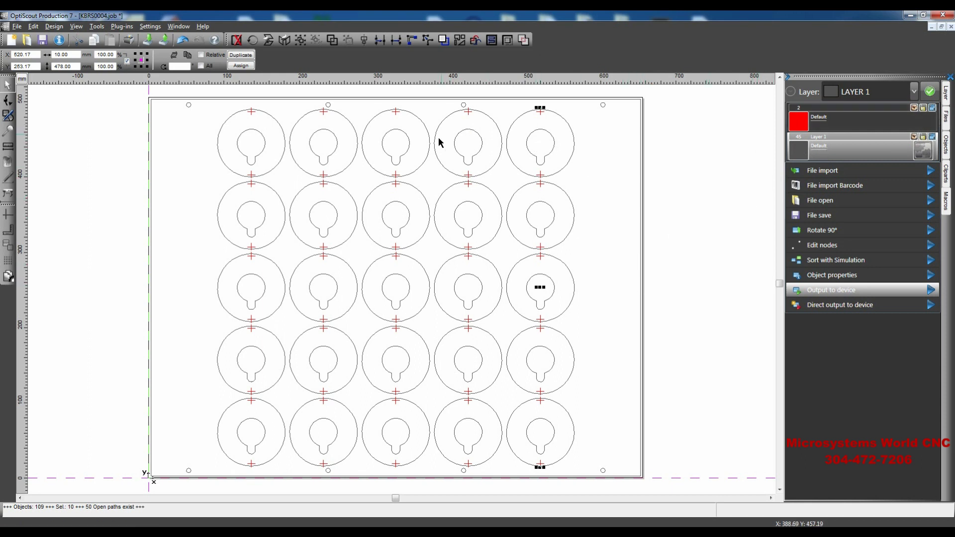
click(635, 226)
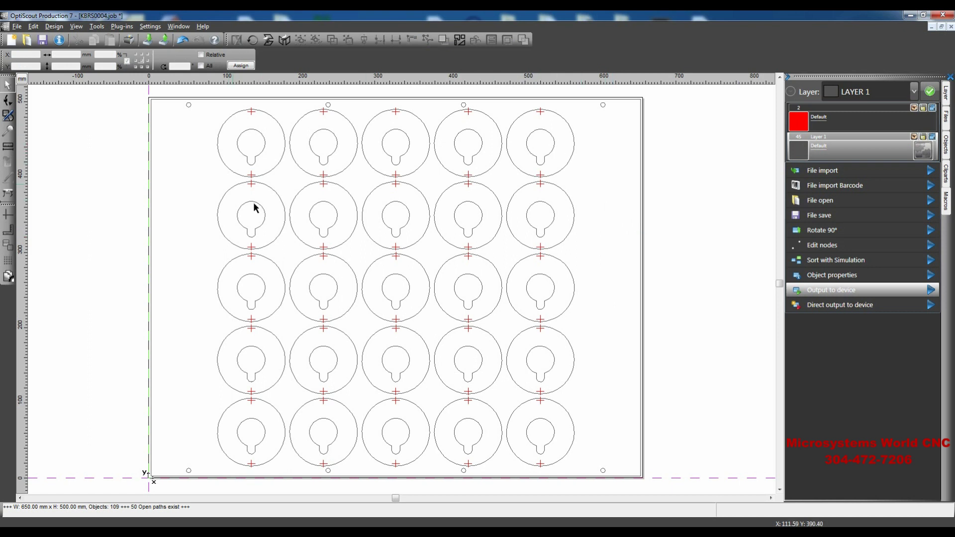
Step: Hide Layer 1's circles and launch the Output to device macro
click(914, 137)
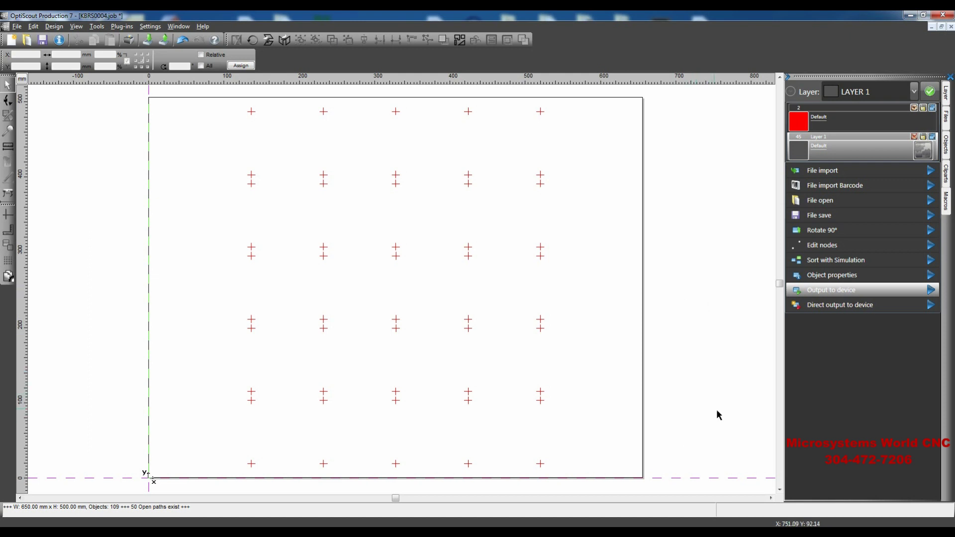
click(930, 293)
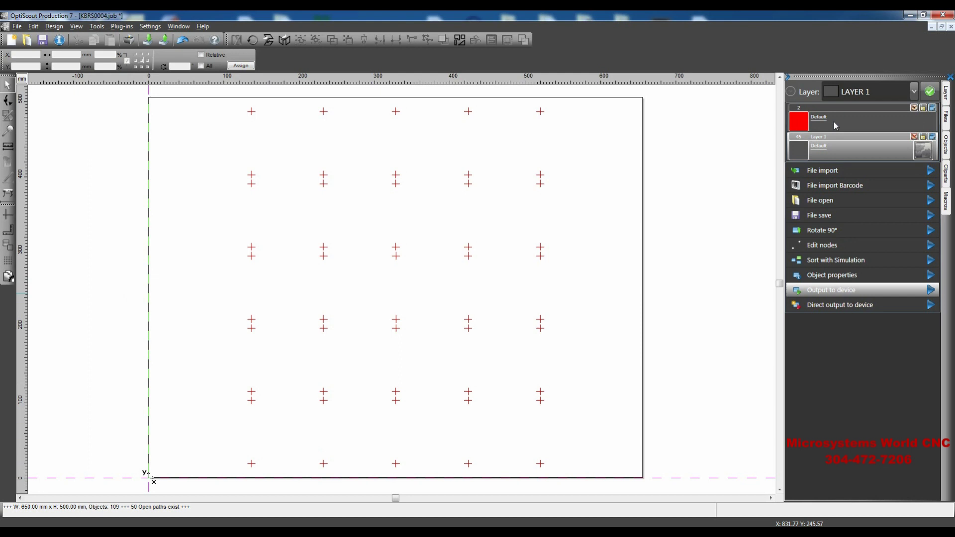
Step: Make Layer 2 a Routing layer with 2 mm tool diameter and Inside compensation
click(819, 120)
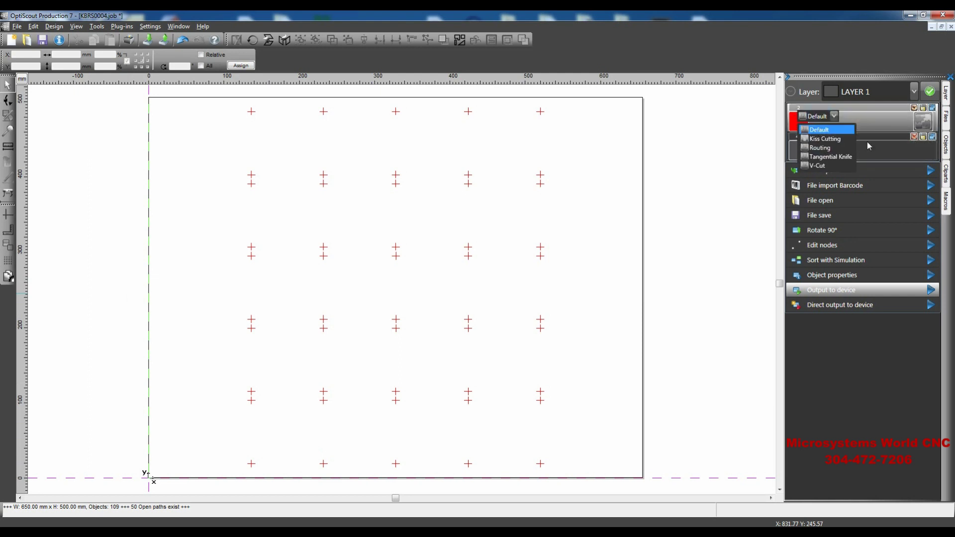
click(819, 147)
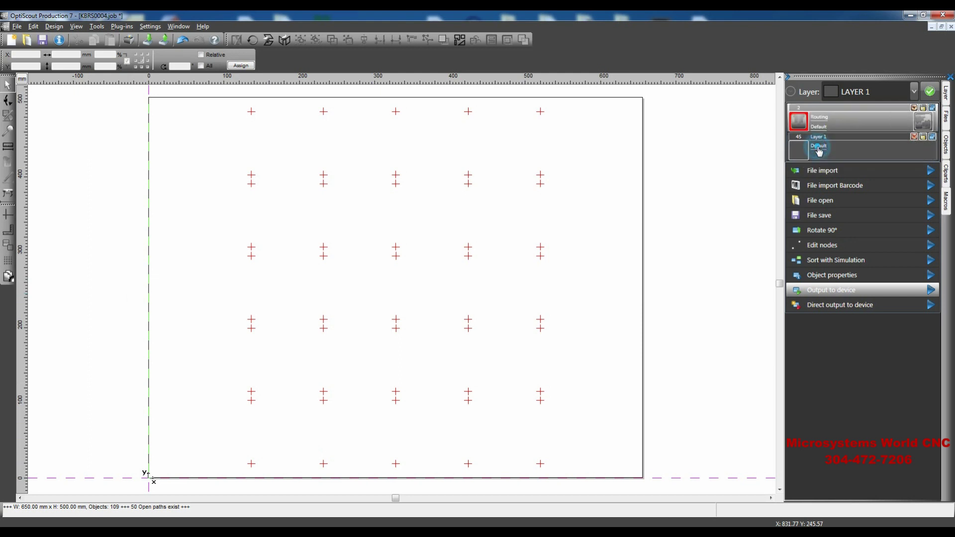
click(921, 123)
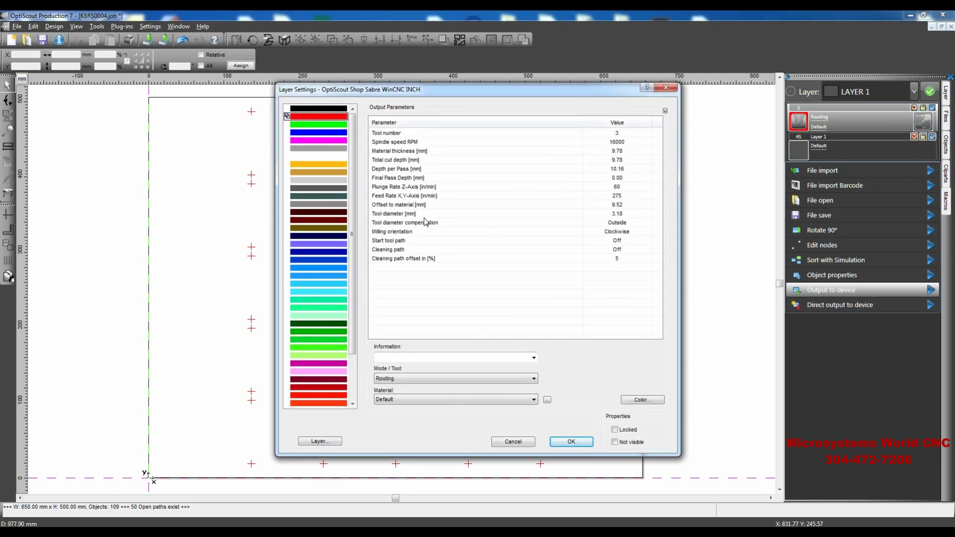
click(601, 214)
text(2)
click(624, 224)
click(624, 224)
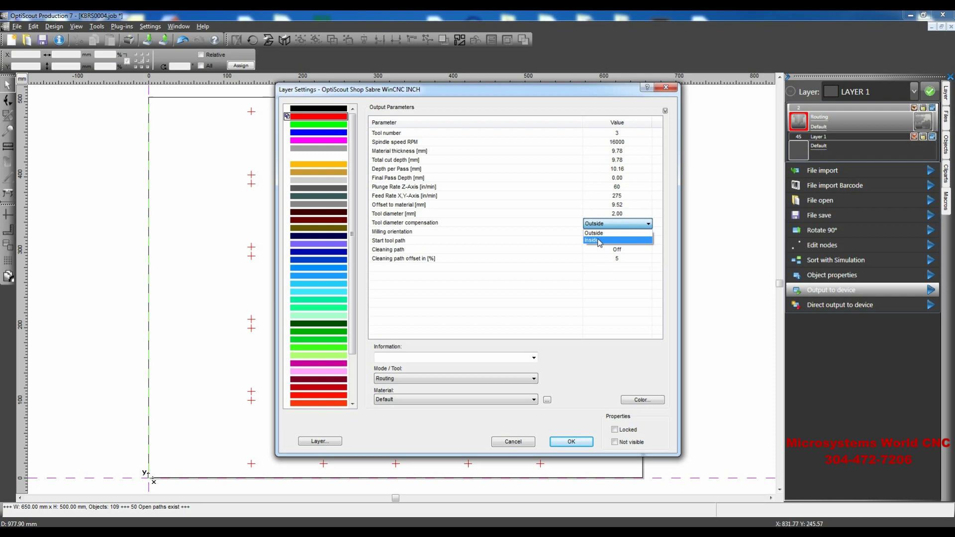
click(599, 241)
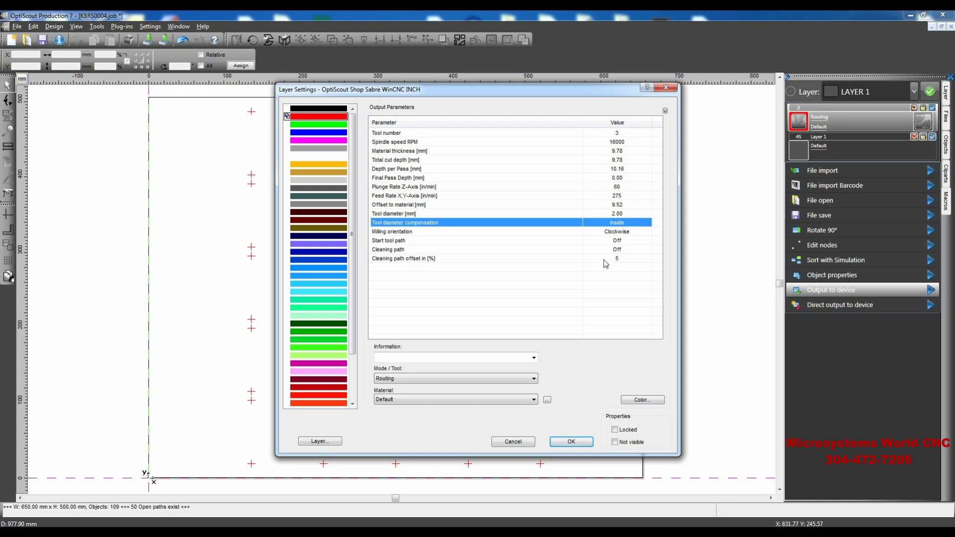
click(570, 443)
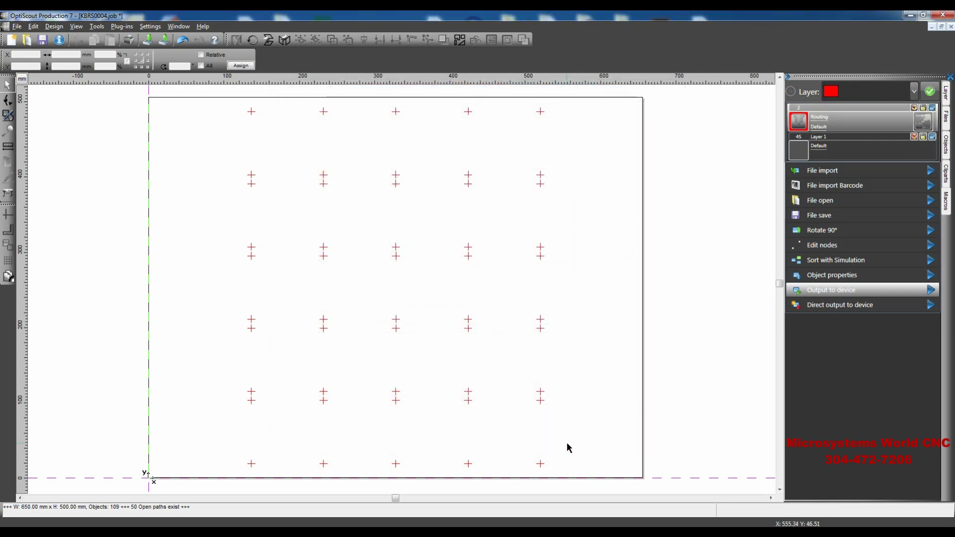
Step: Output the job through the Output to device macro to WinCNC Controller
click(931, 291)
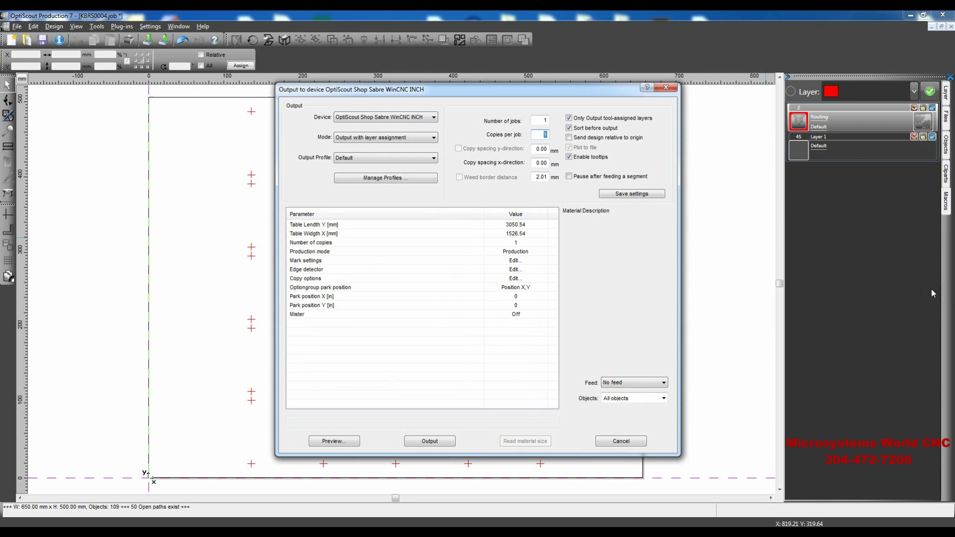
click(429, 442)
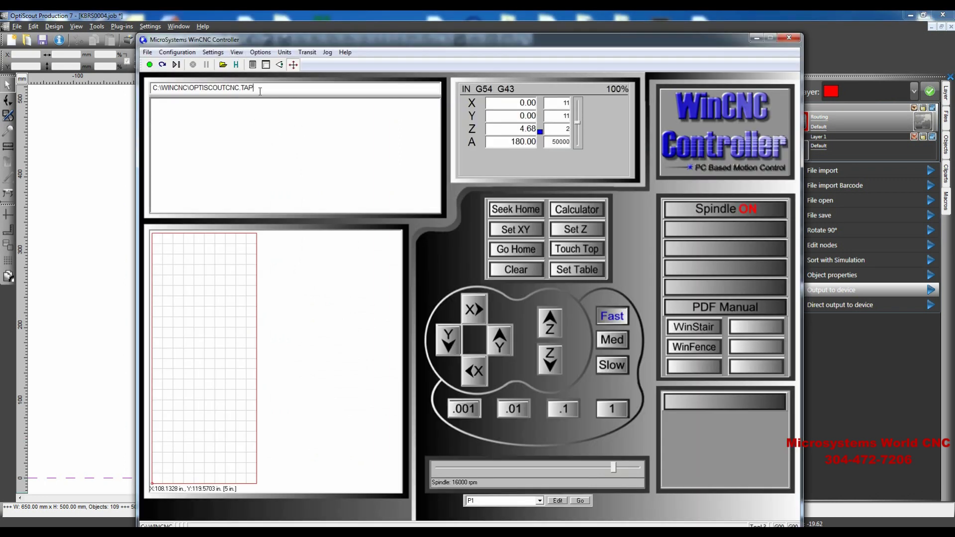
Step: Preview the OPTISCOUTCNC.TAP toolpath and zoom into a region of it
click(280, 65)
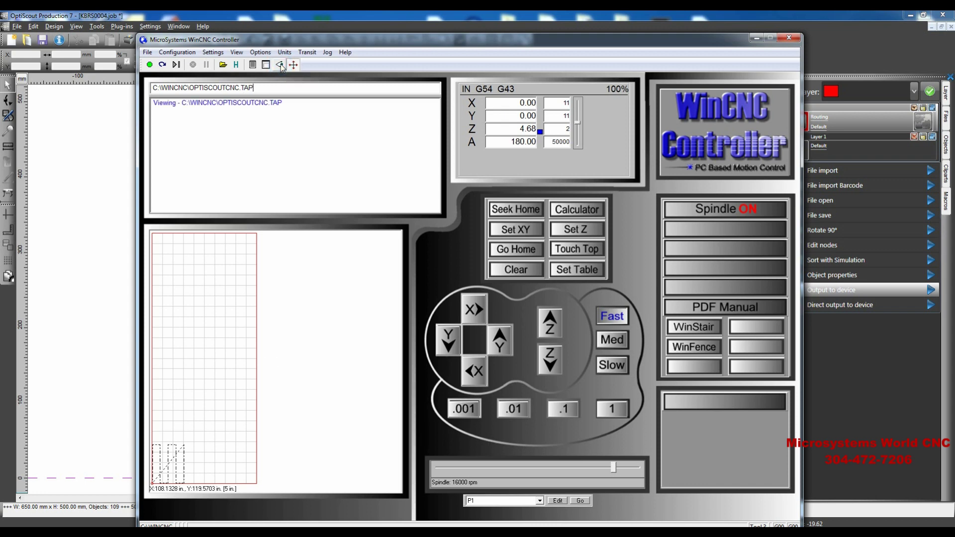
drag(195, 431, 153, 487)
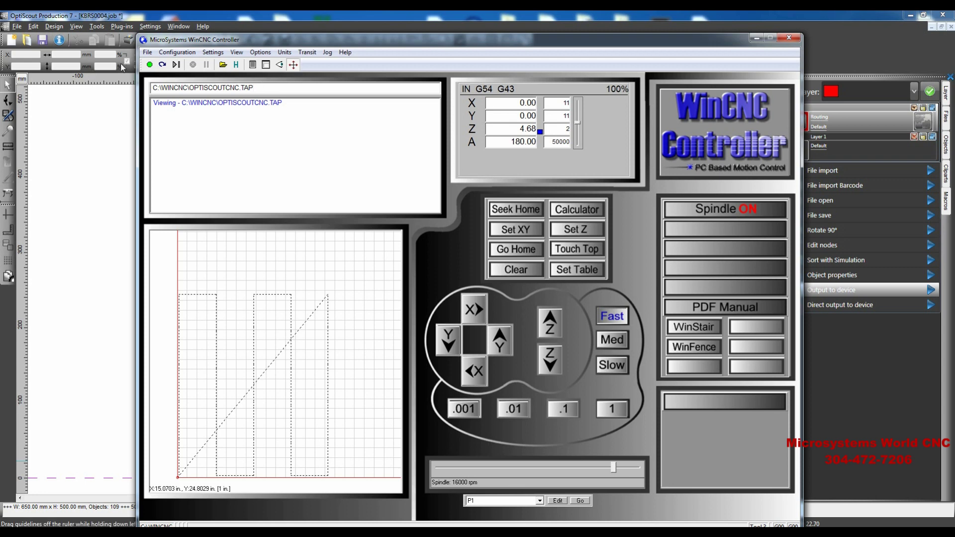
Step: Start running the loaded OPTISCOUTCNC.TAP job in WinCNC Controller
click(150, 65)
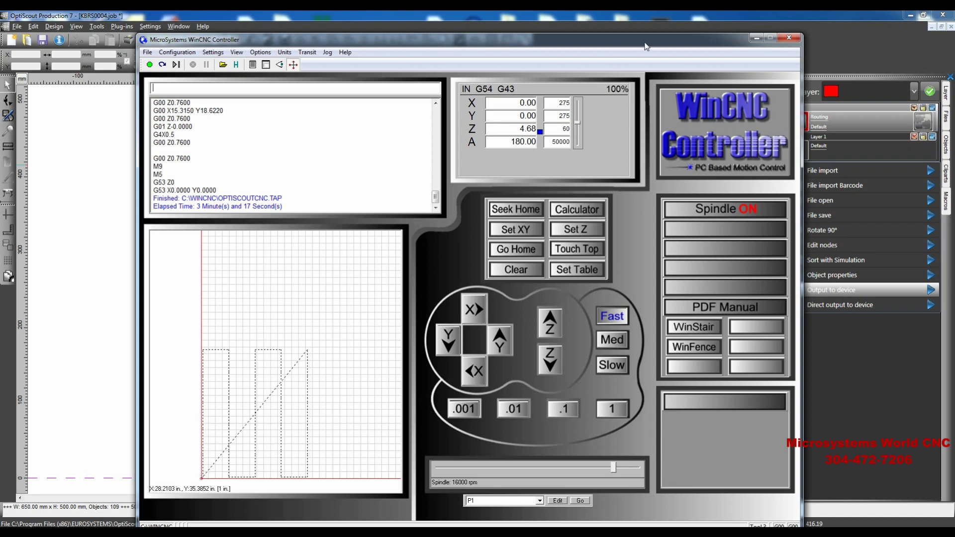
Step: Move the WinCNC Controller window right to reveal the OptiScout drill-mark sheet
drag(382, 45, 835, 69)
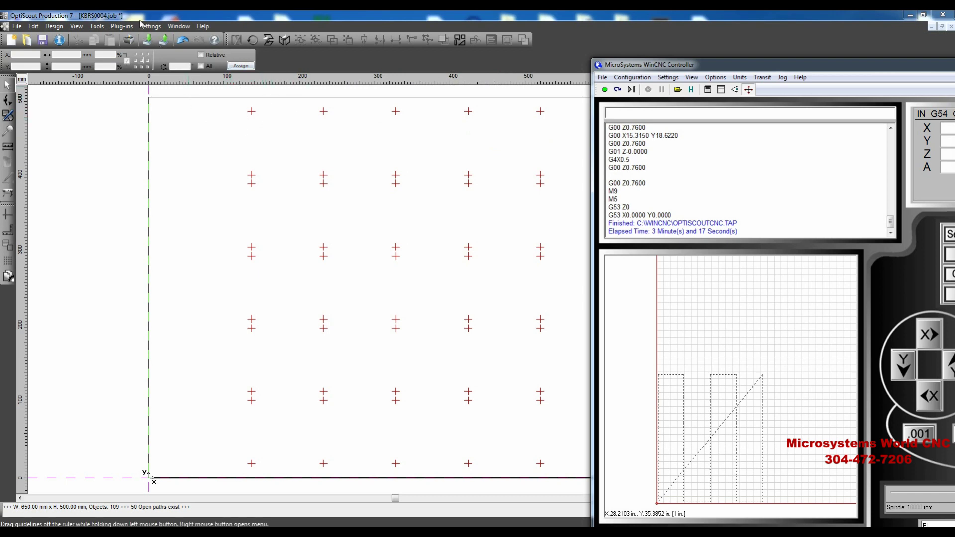
Step: Bring the OptiScout drill-mark layout in front of WinCNC Controller
click(252, 115)
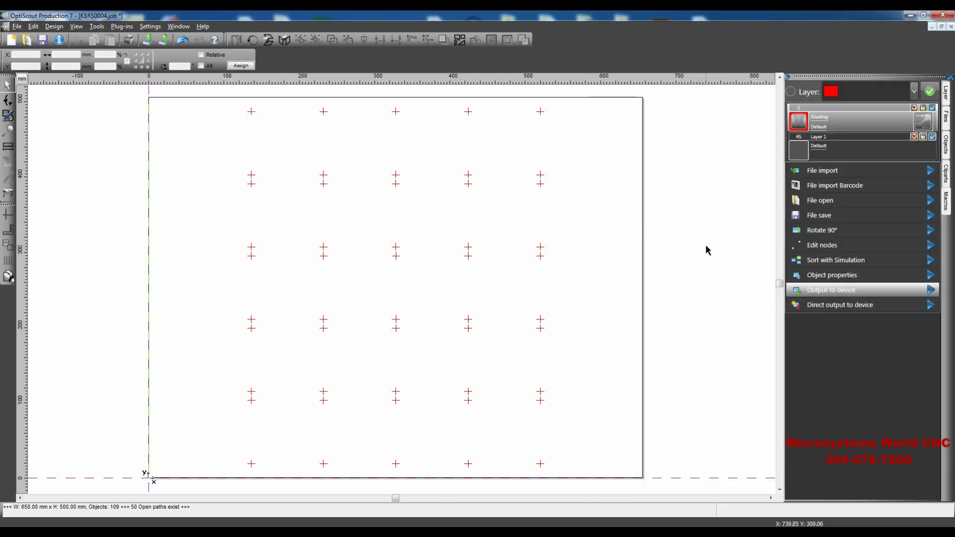